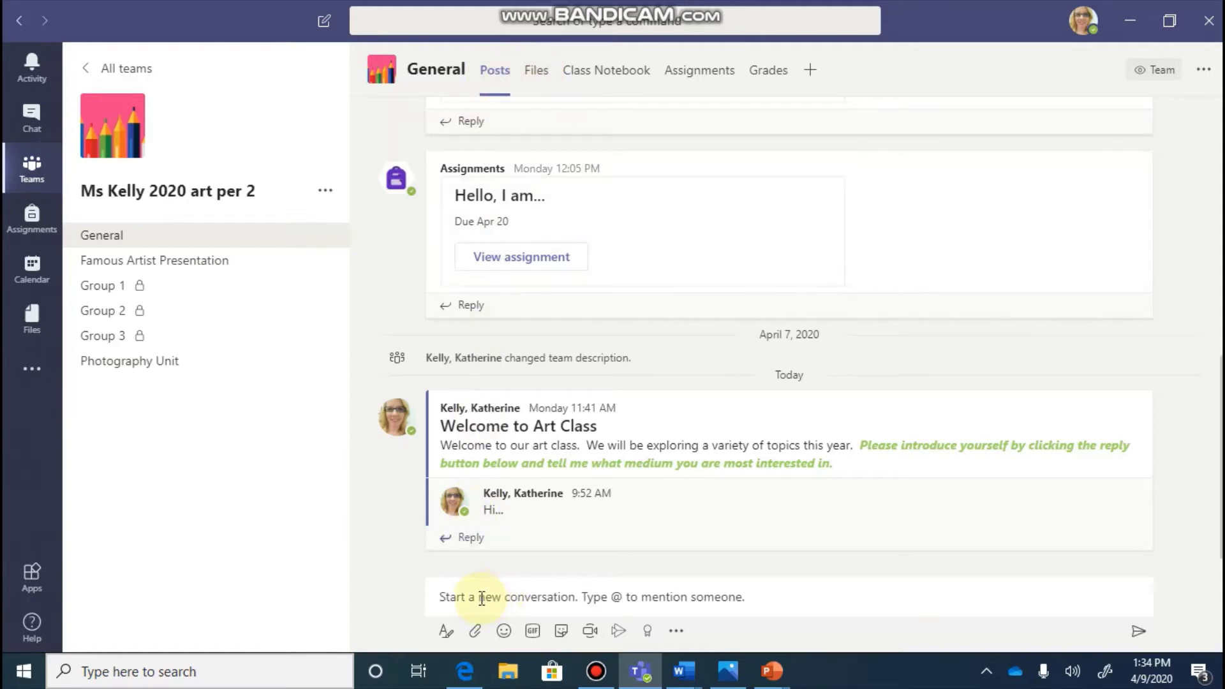
# Review the posts and files of the General and Famous Artist Presentation channels, returning to General
pyautogui.click(448, 594)
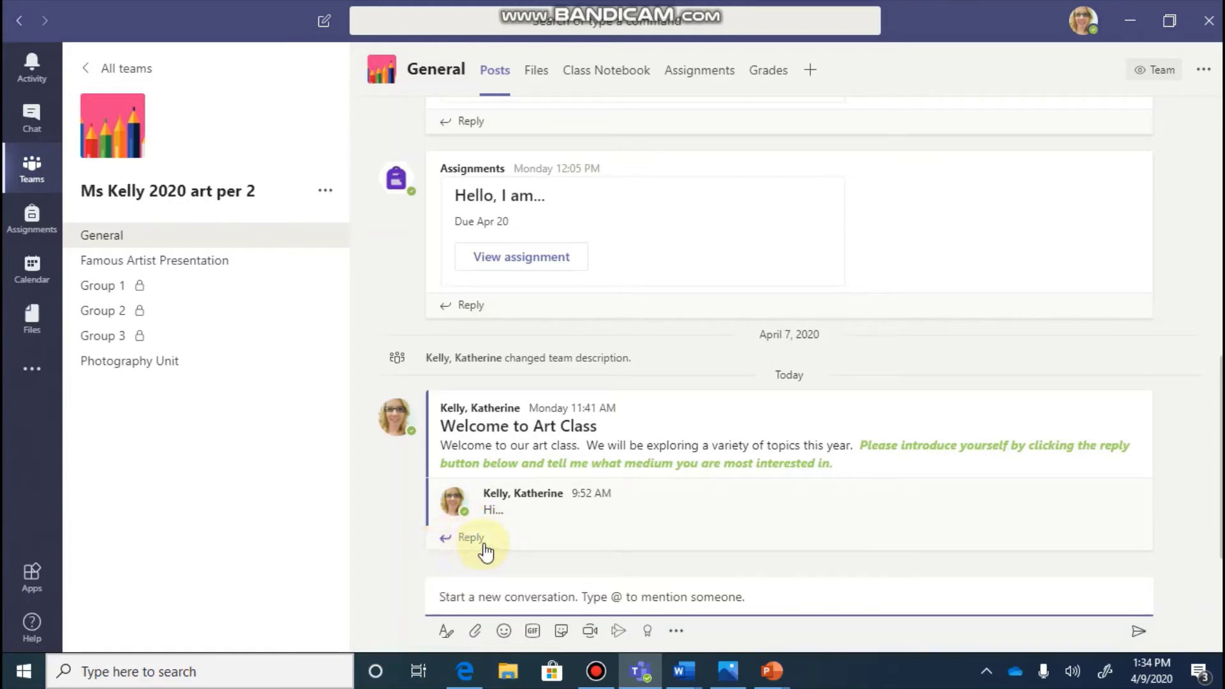
pyautogui.click(539, 78)
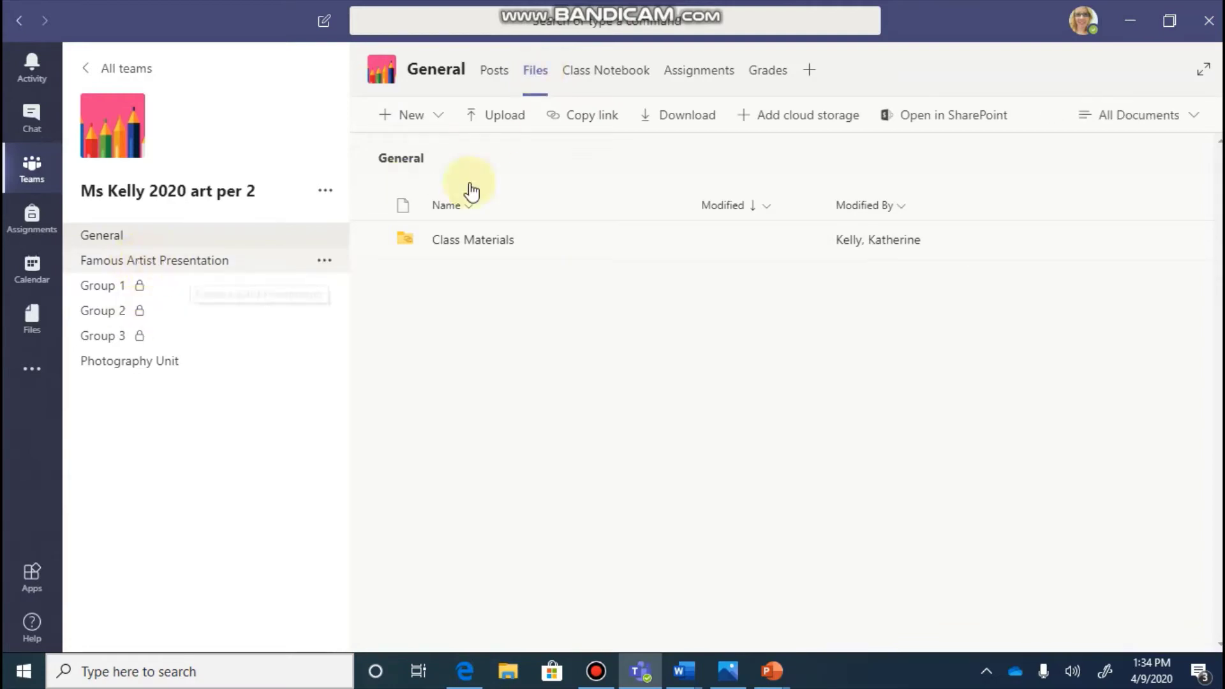
pyautogui.click(155, 274)
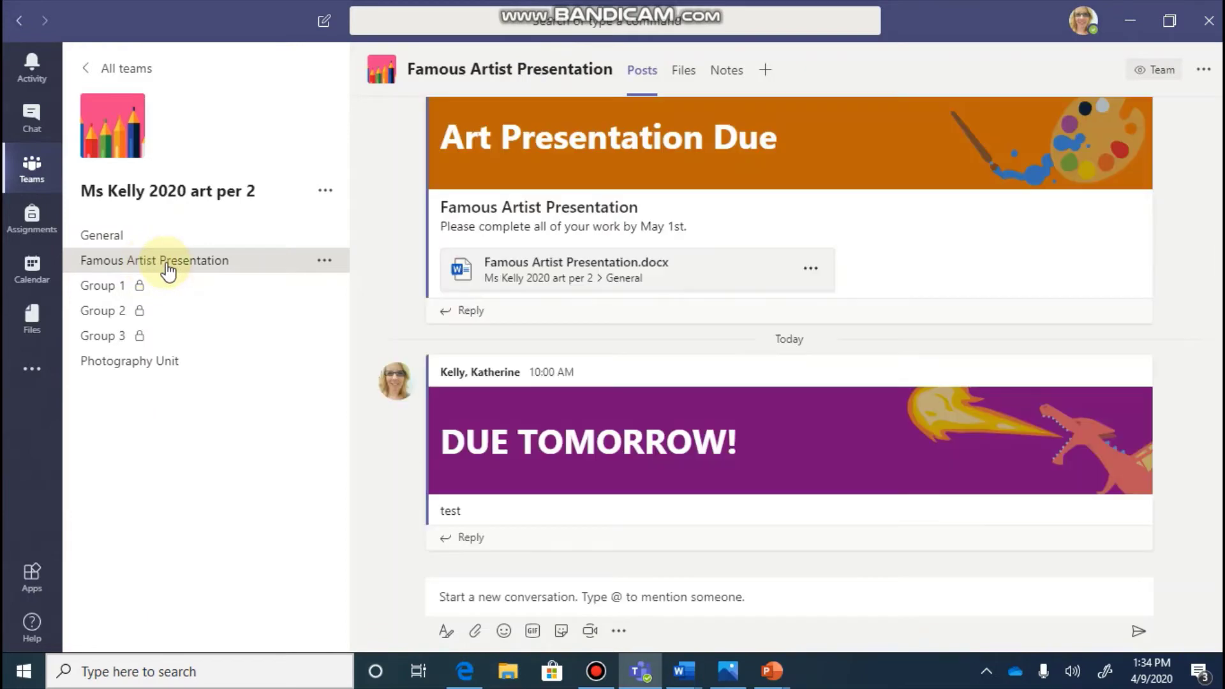
pyautogui.click(687, 75)
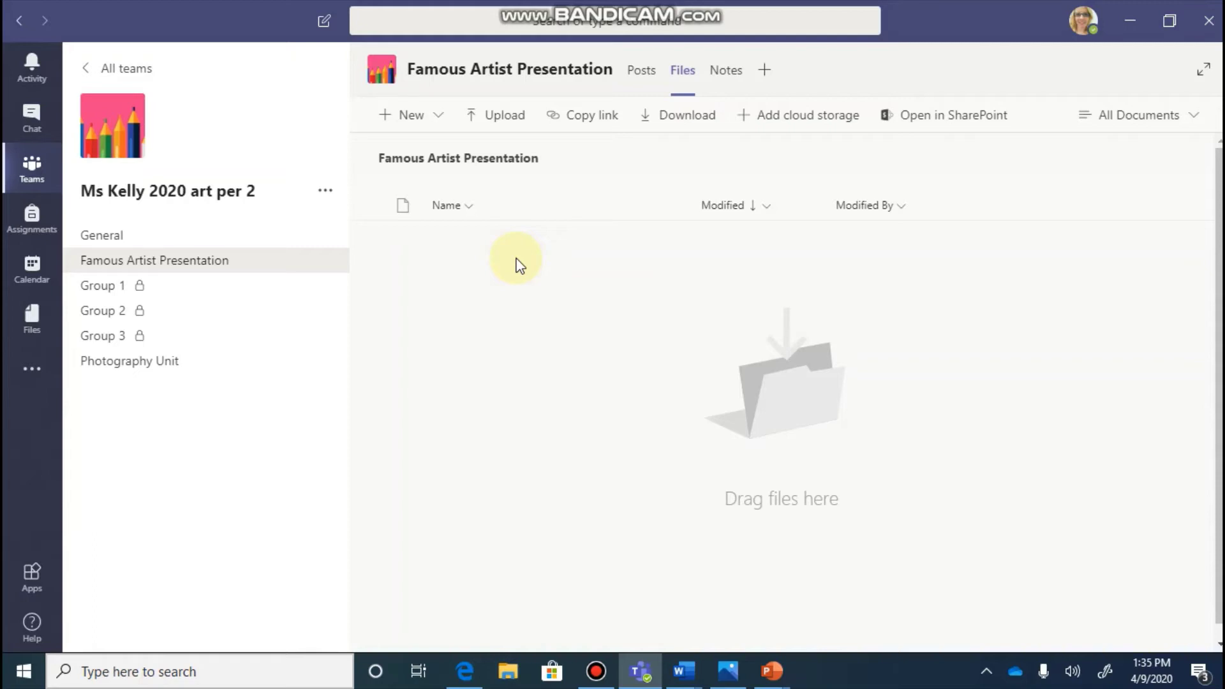
pyautogui.click(104, 241)
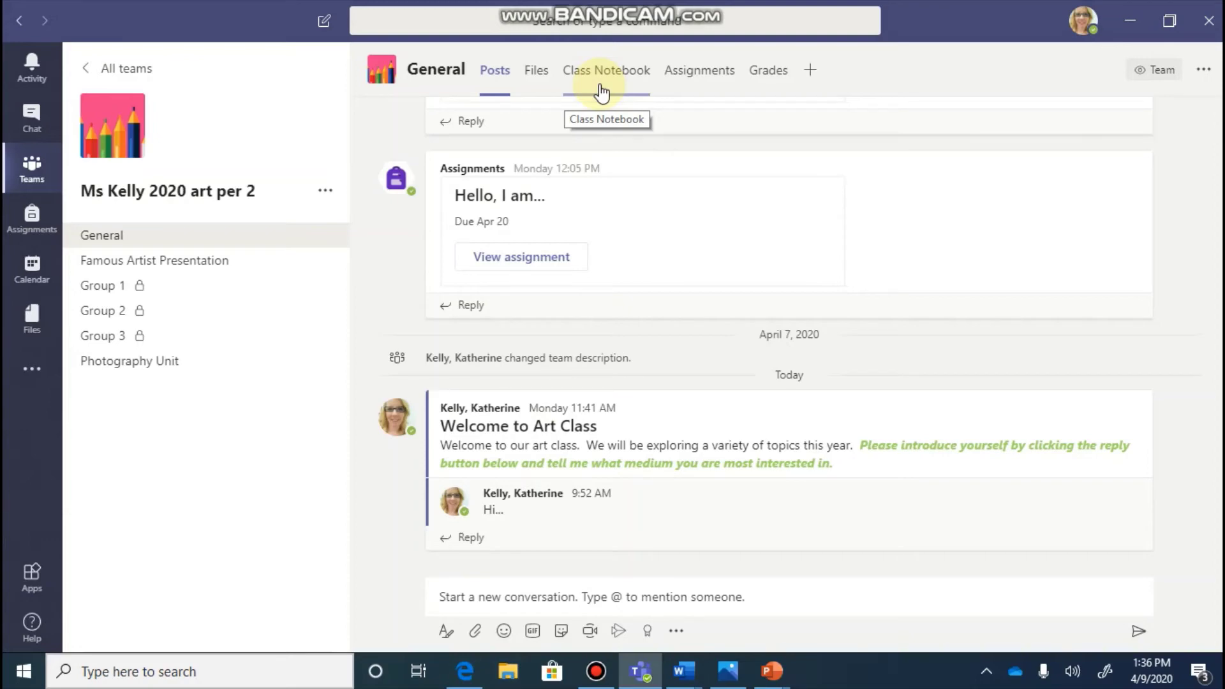
pyautogui.click(695, 7)
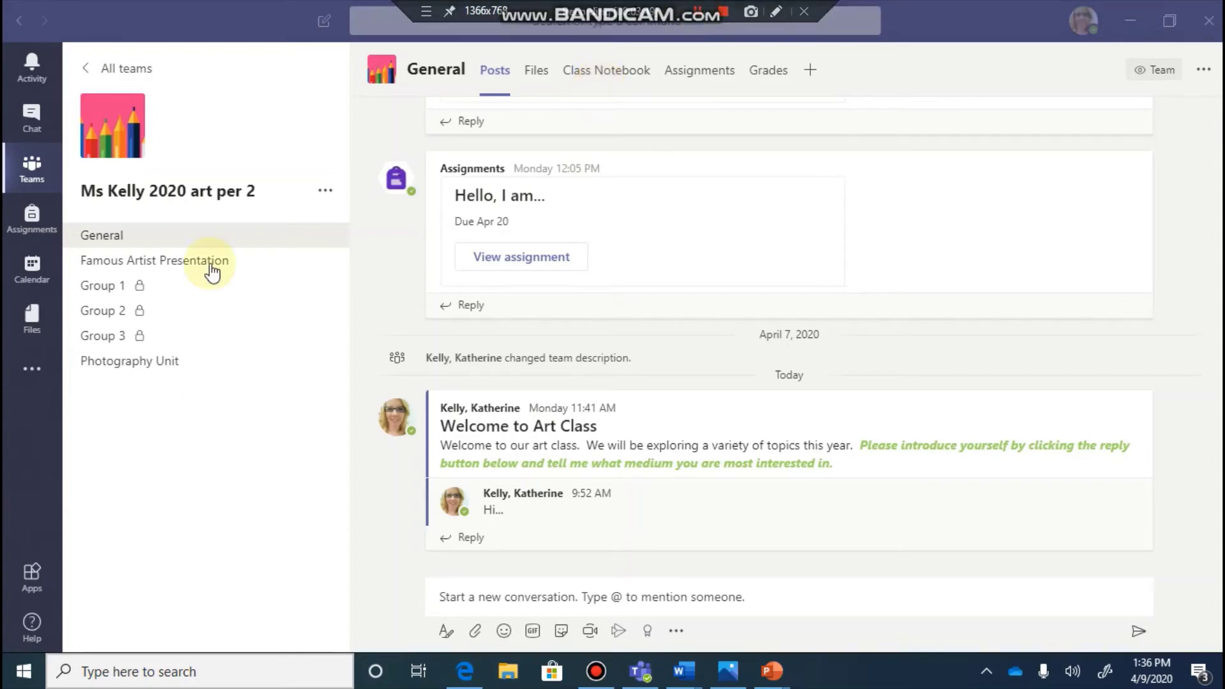
pyautogui.click(238, 408)
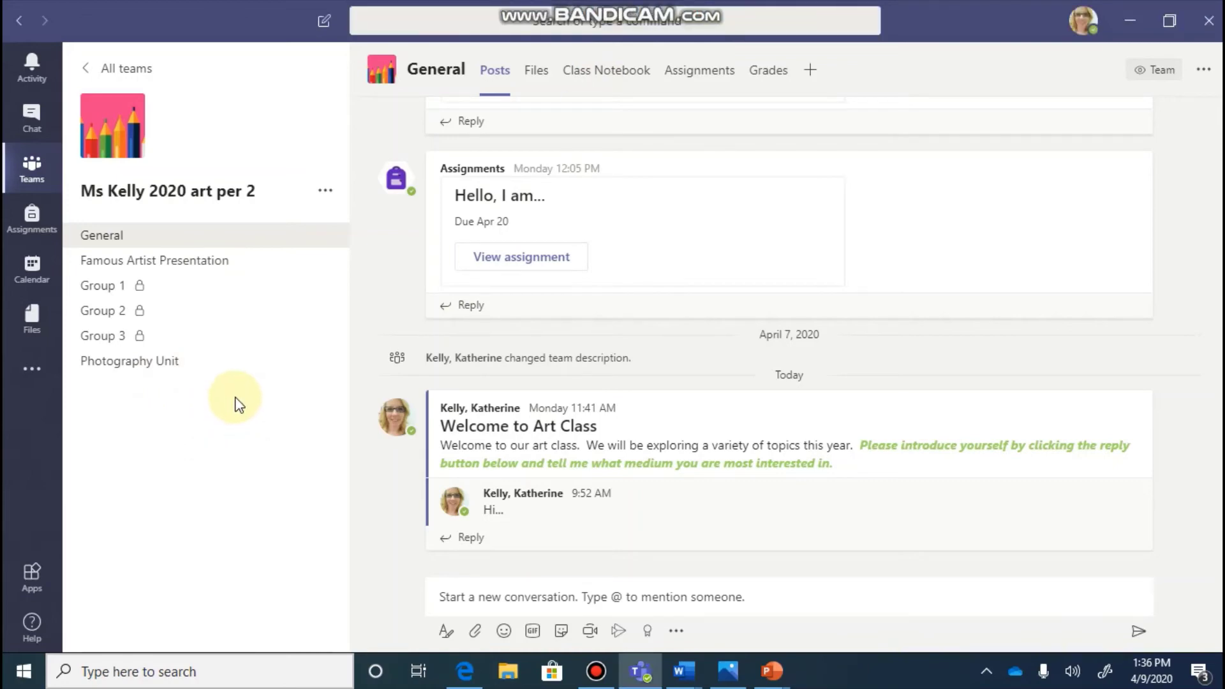
# Add a Standard channel named Sculpture to the art class team, automatically shown in everyone's channel list, and view its posts
pyautogui.click(327, 195)
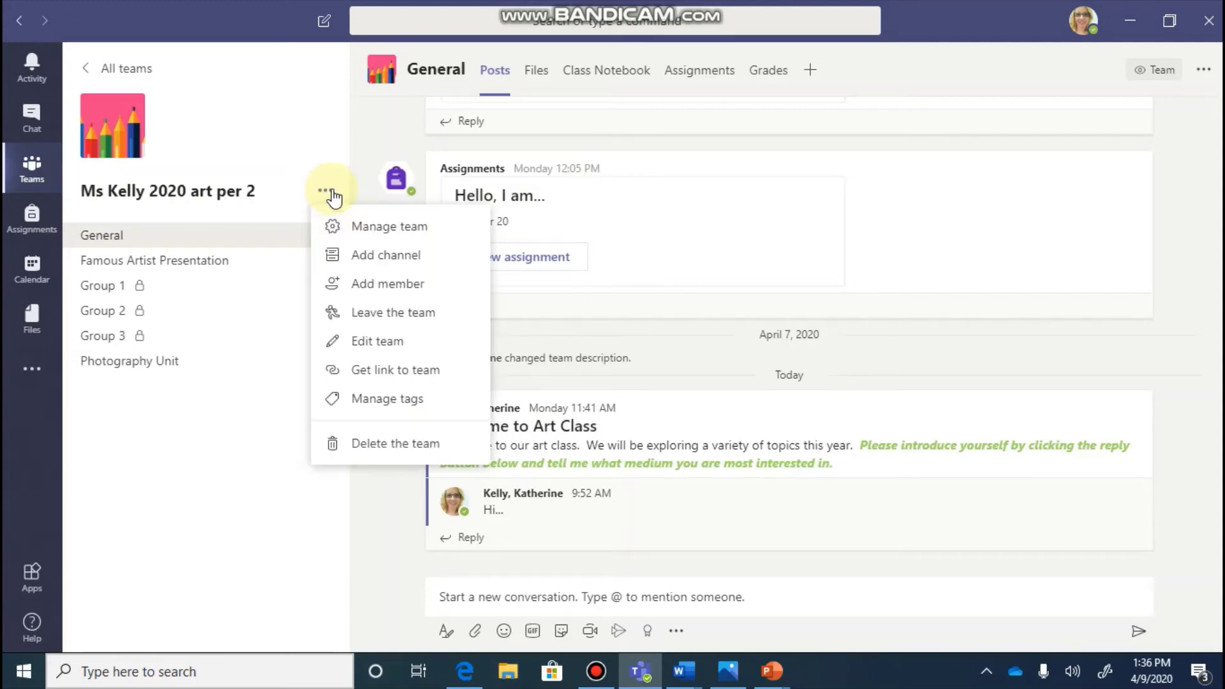
pyautogui.click(385, 258)
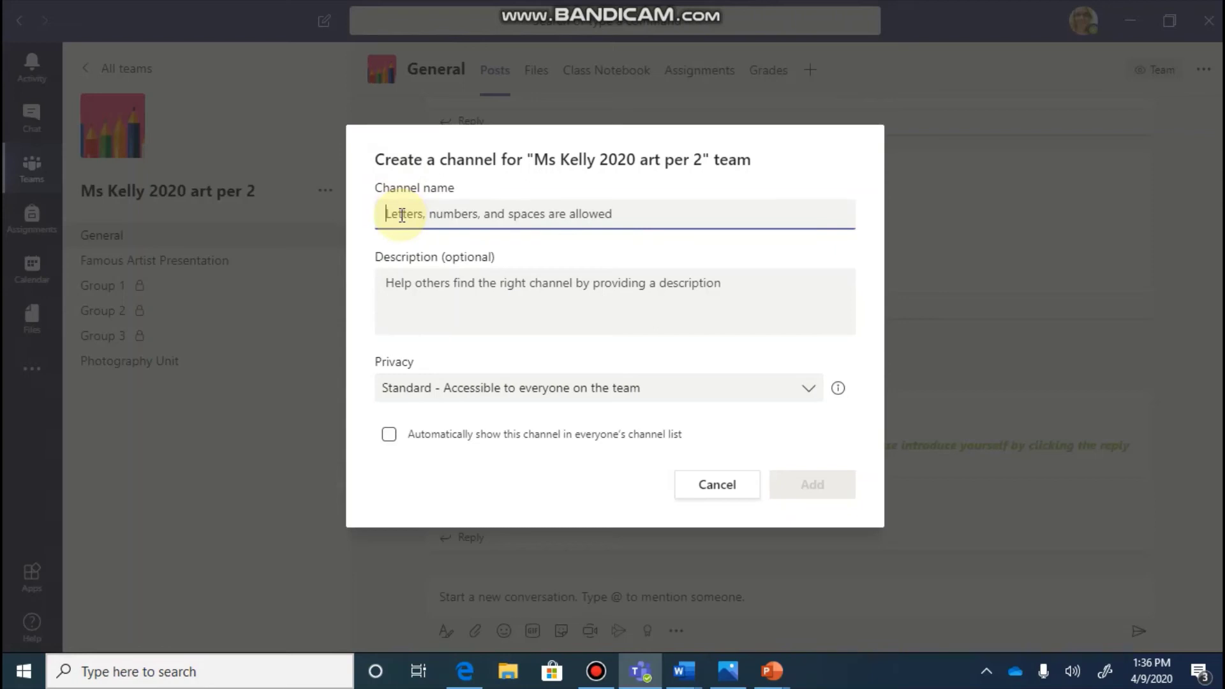
pyautogui.write('Sci')
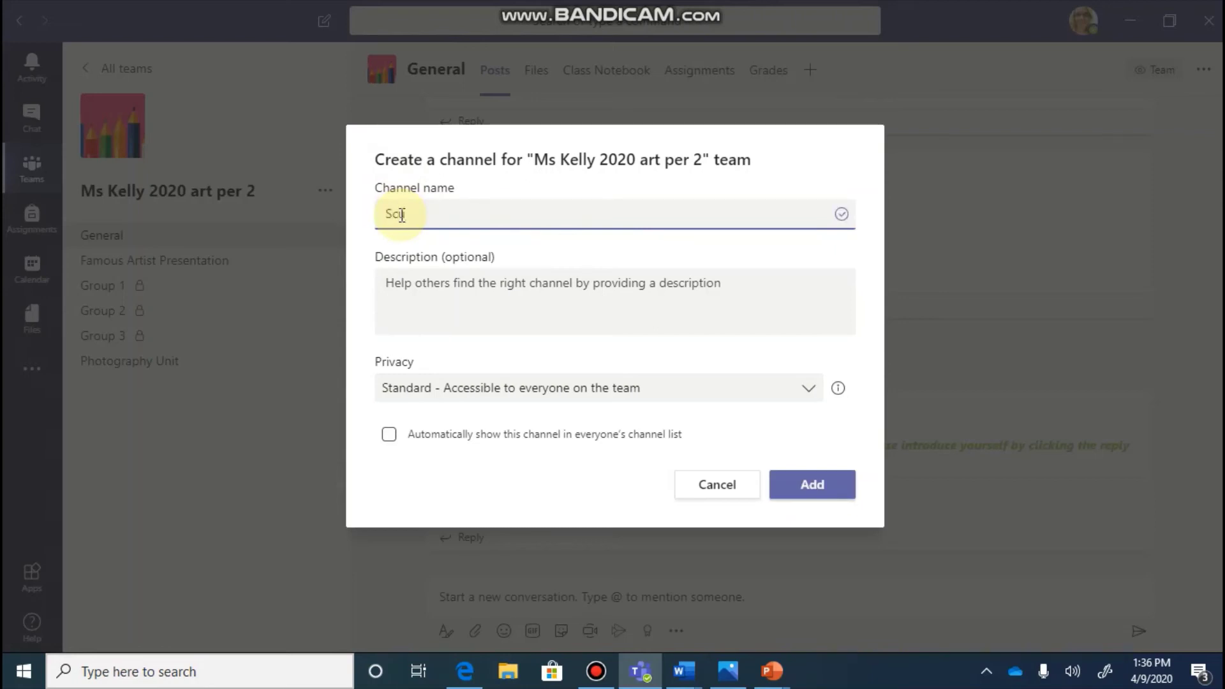
pyautogui.write('lpture')
pyautogui.click(411, 289)
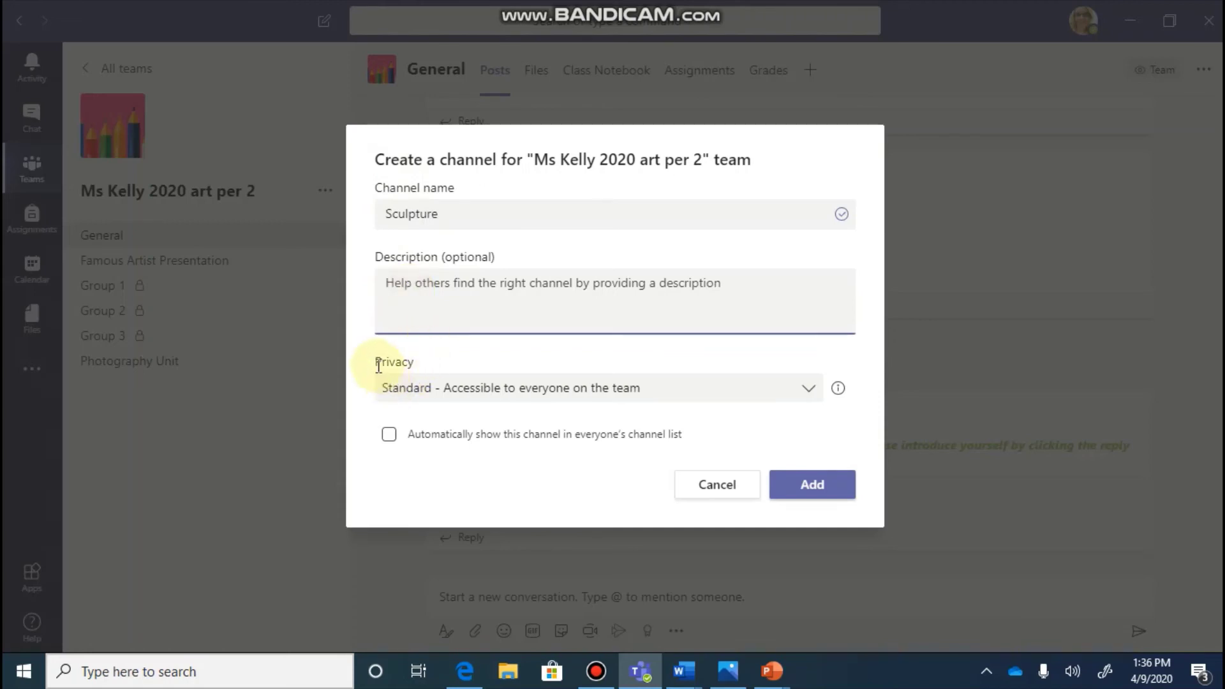
pyautogui.click(445, 395)
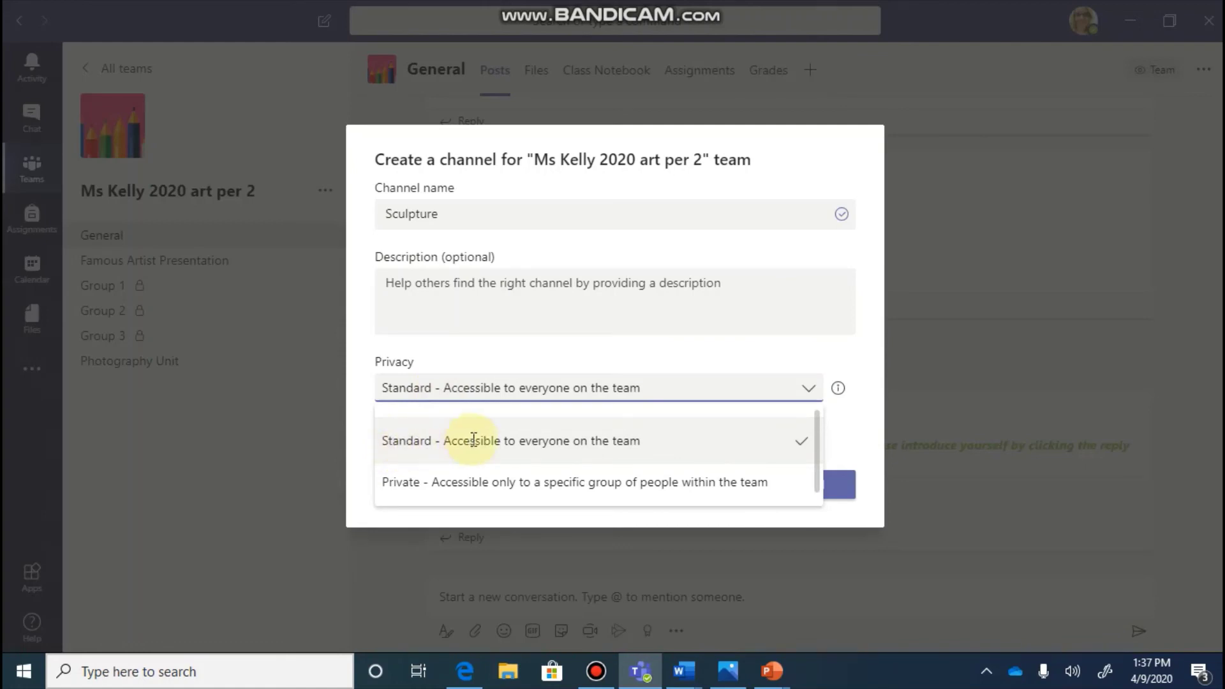
pyautogui.click(574, 440)
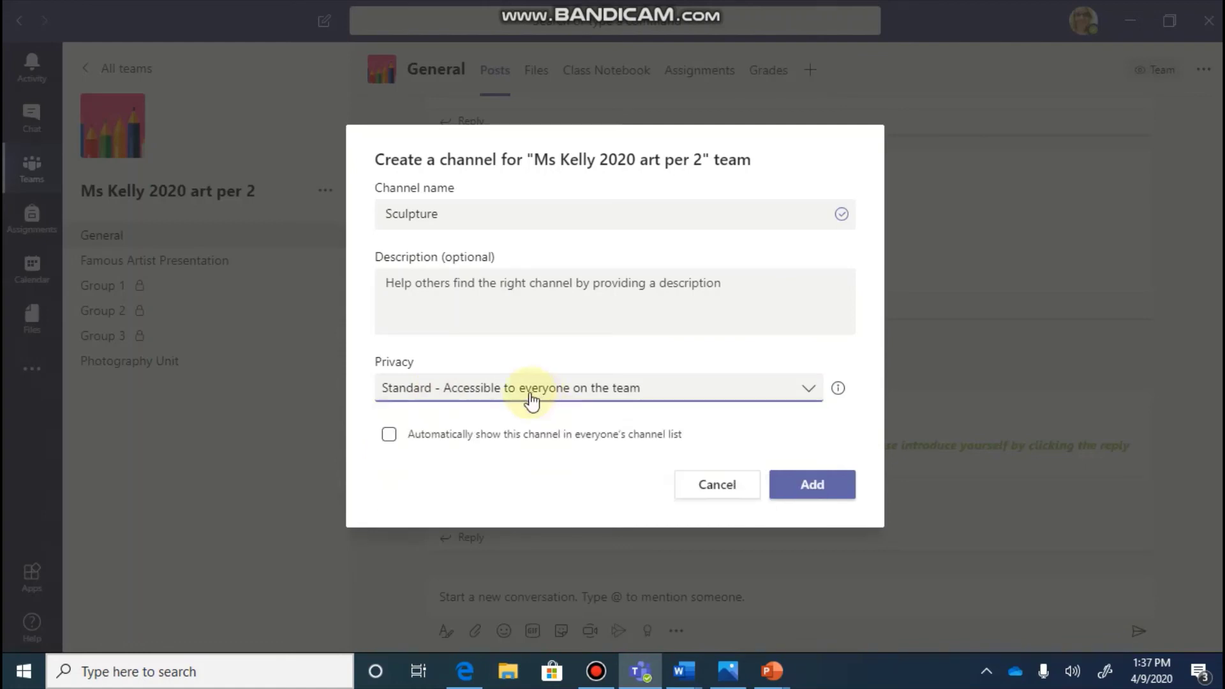
pyautogui.click(388, 435)
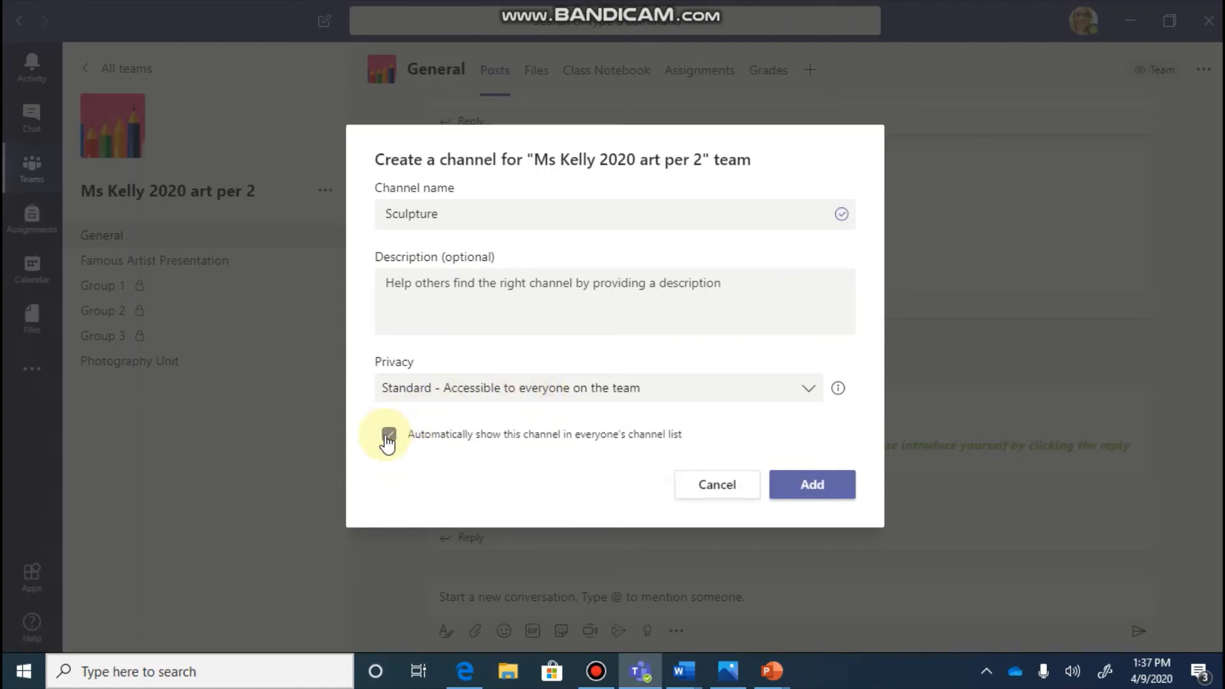
pyautogui.click(809, 486)
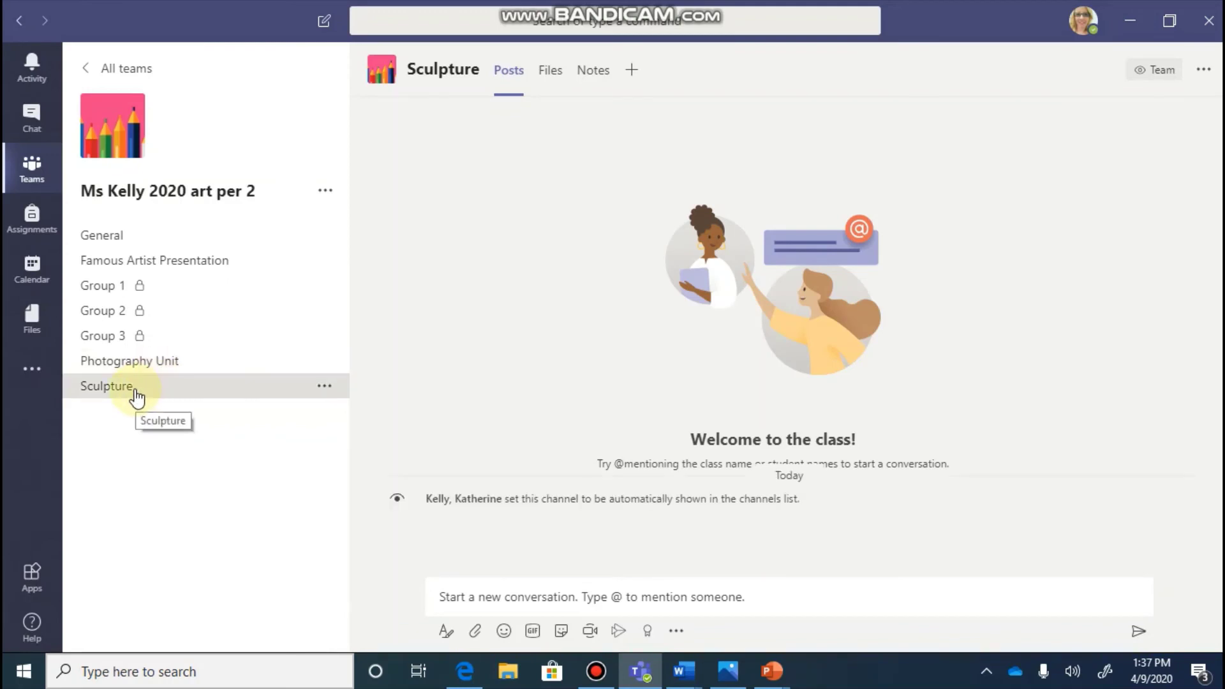
pyautogui.click(504, 74)
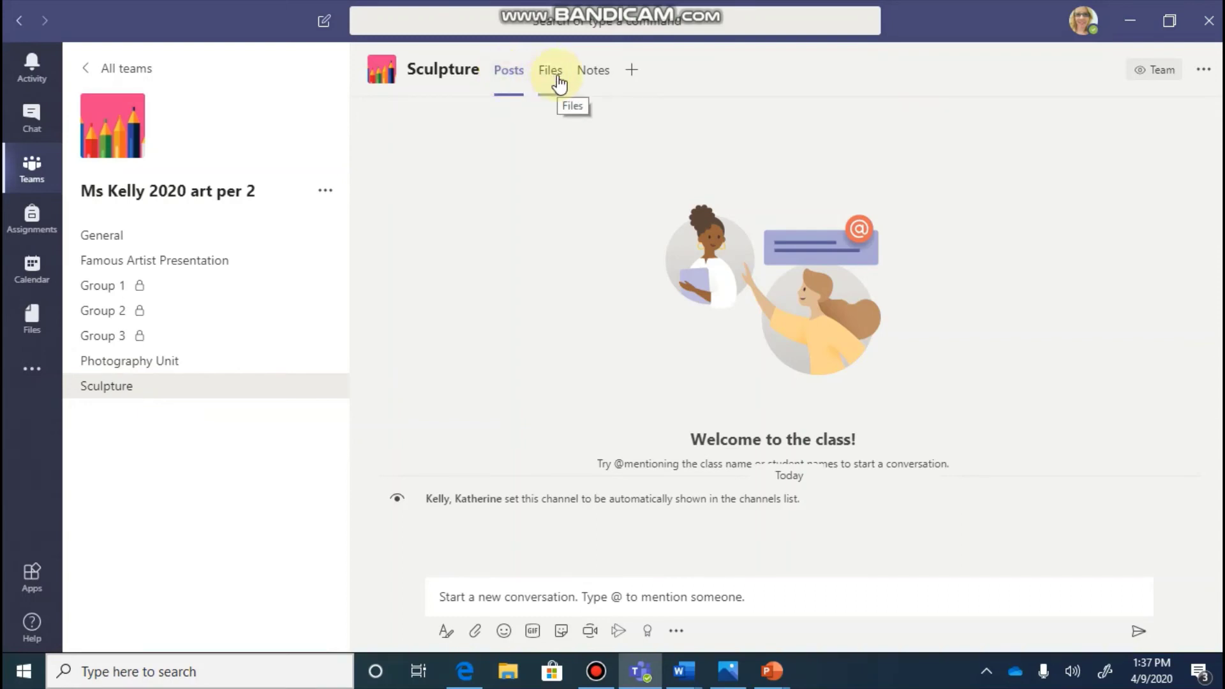
# Create a channel named "Private GRoup" with Private access in the art team, and search by surname to choose a member
pyautogui.click(326, 195)
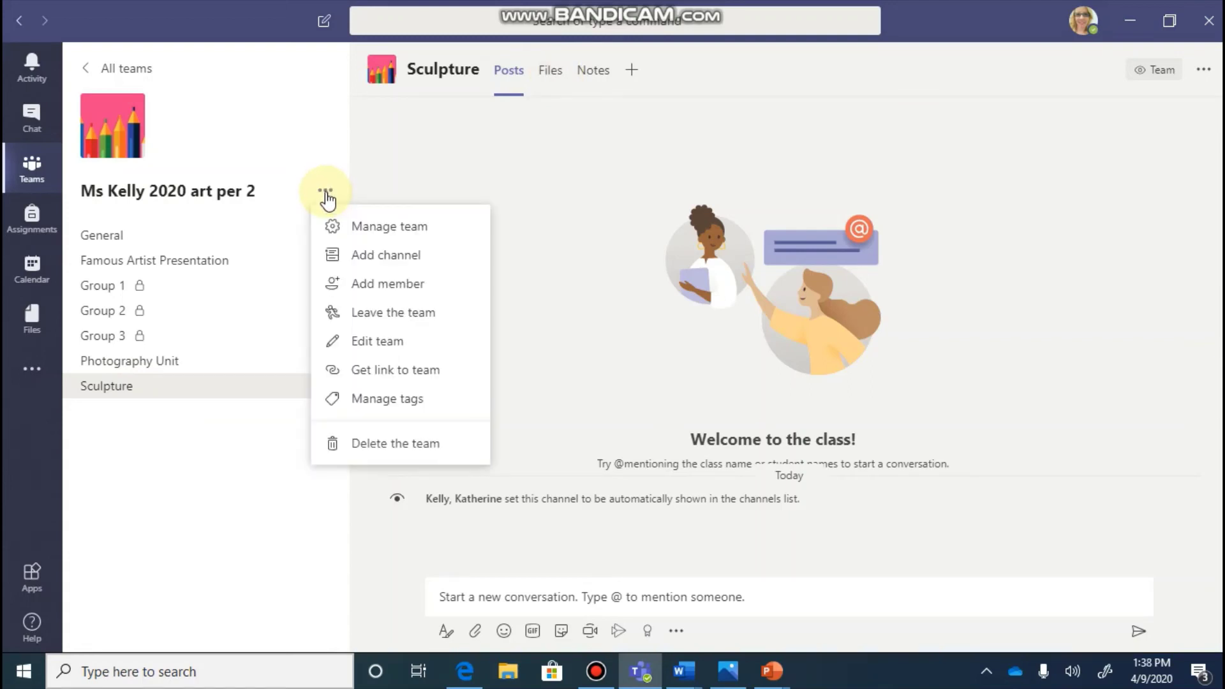
pyautogui.click(386, 255)
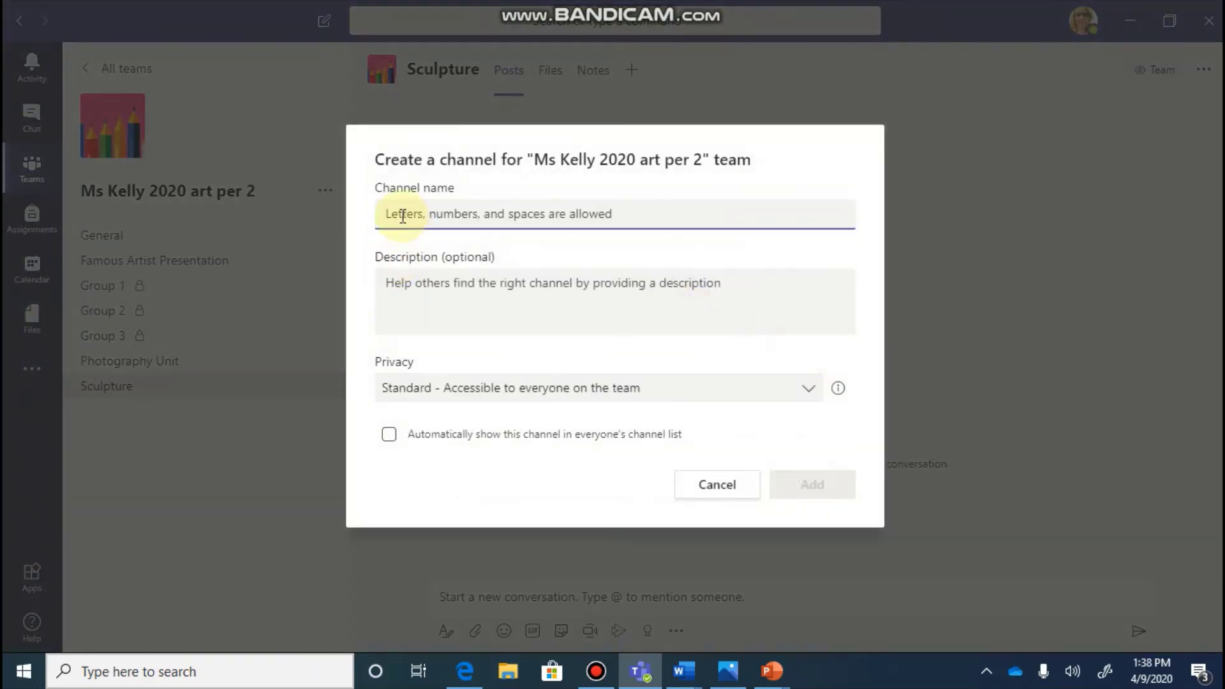
pyautogui.write('Pri')
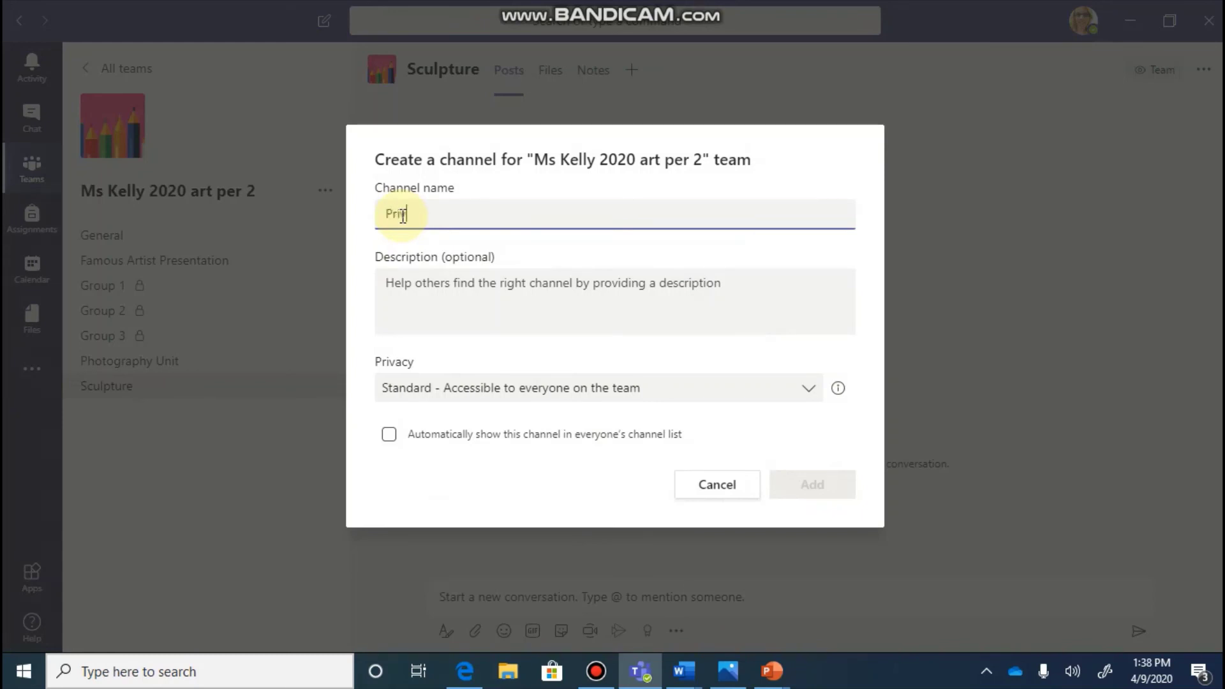
pyautogui.write('vate GRoup')
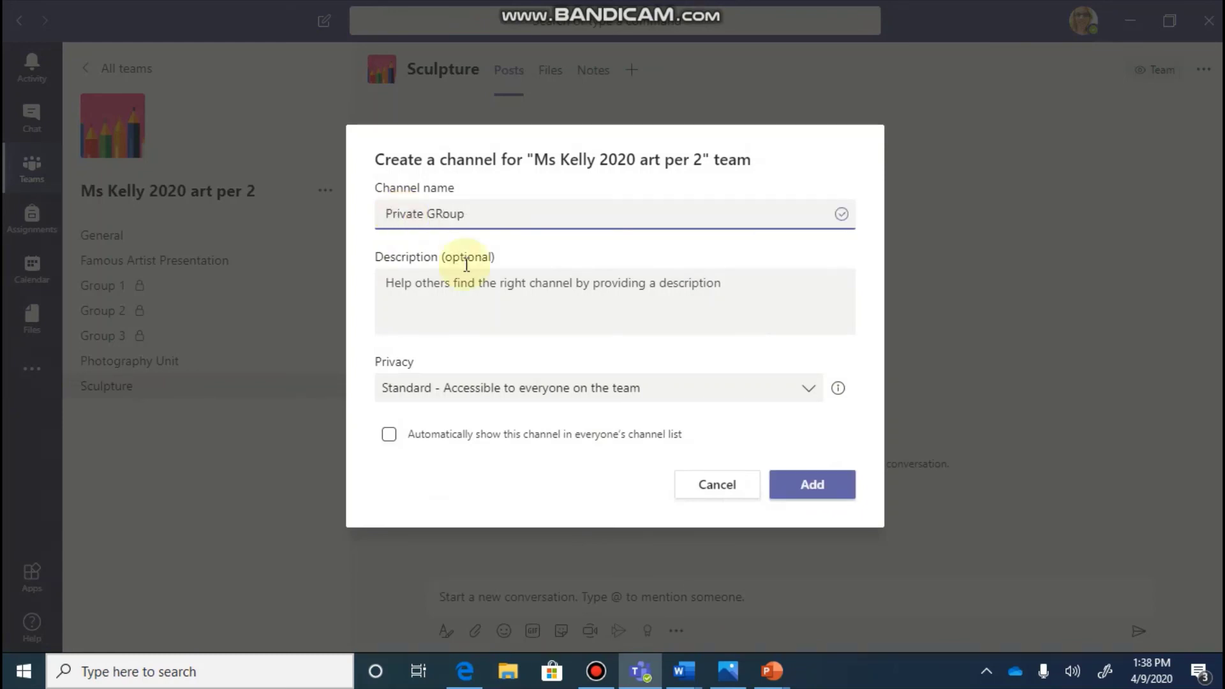
pyautogui.click(456, 383)
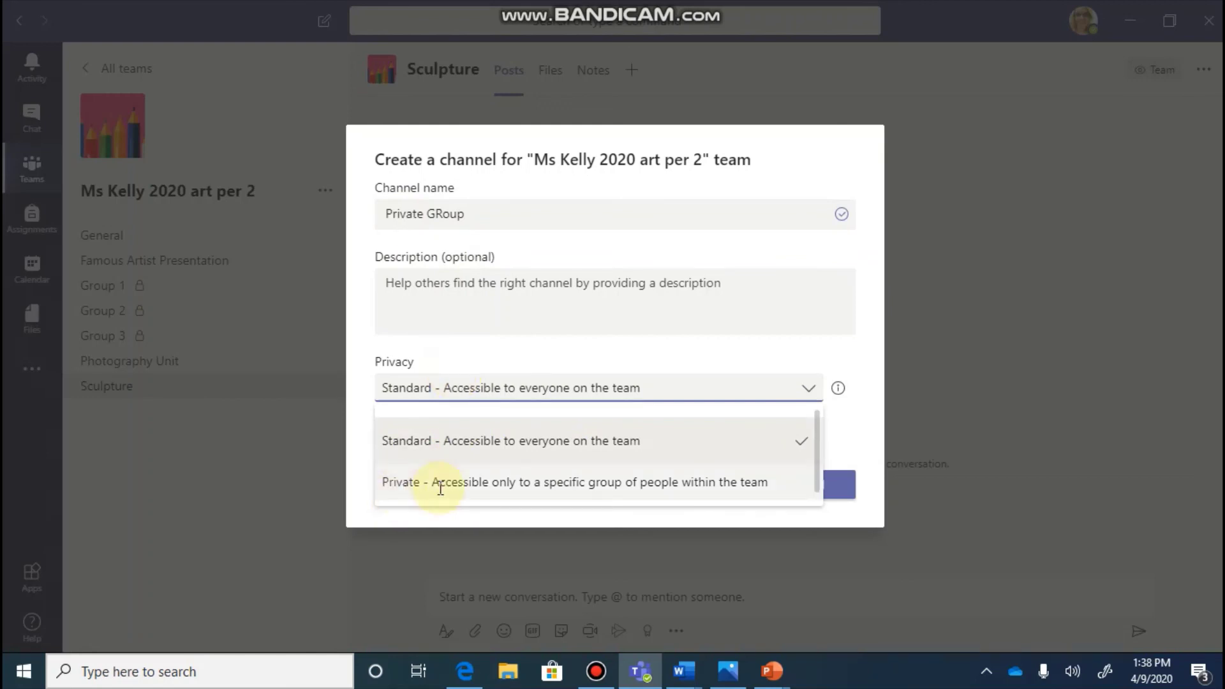
pyautogui.click(603, 483)
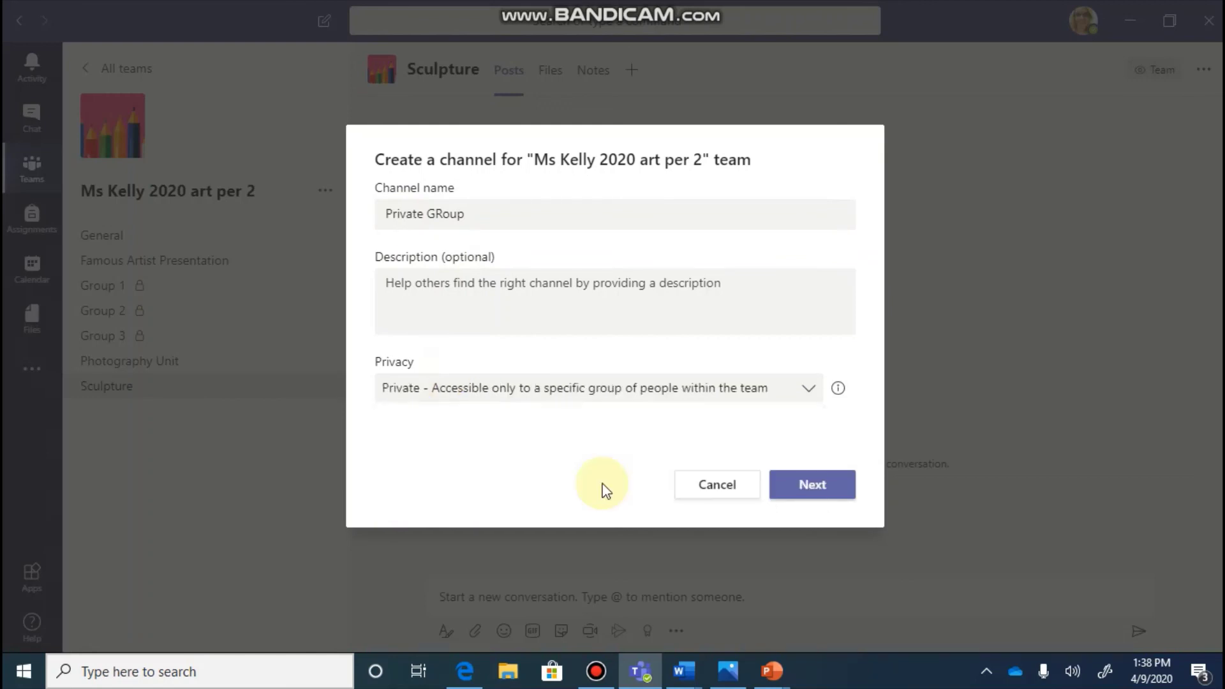
pyautogui.click(813, 486)
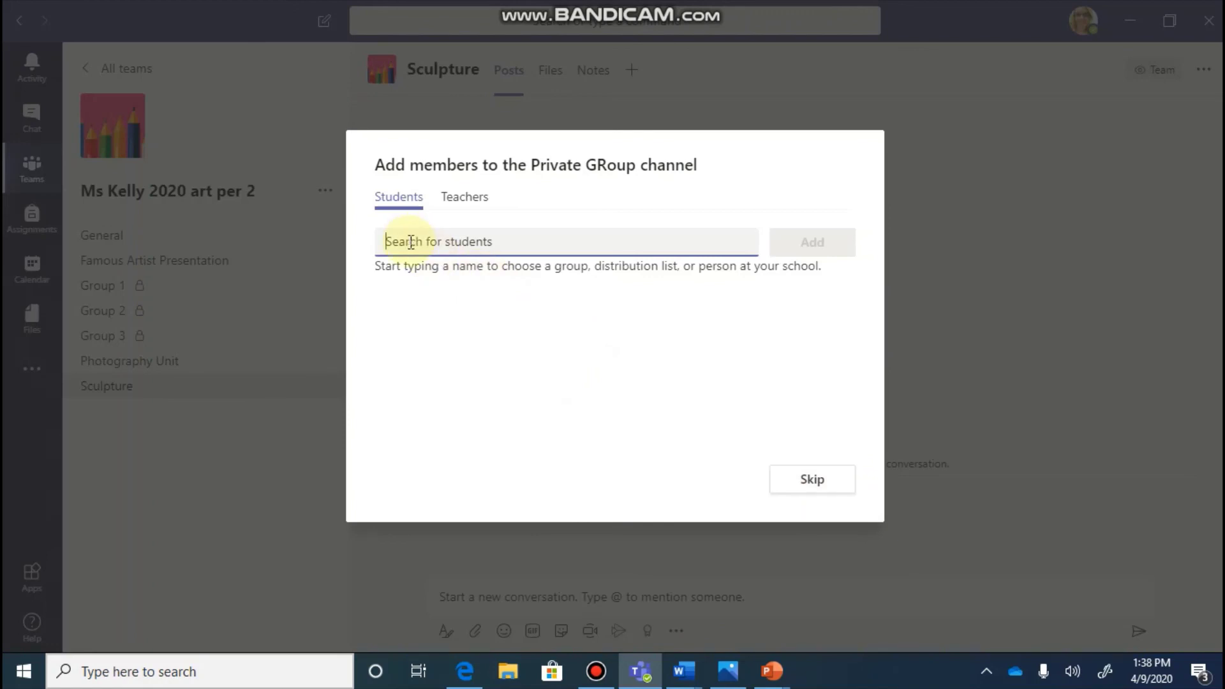
pyautogui.write('robinso')
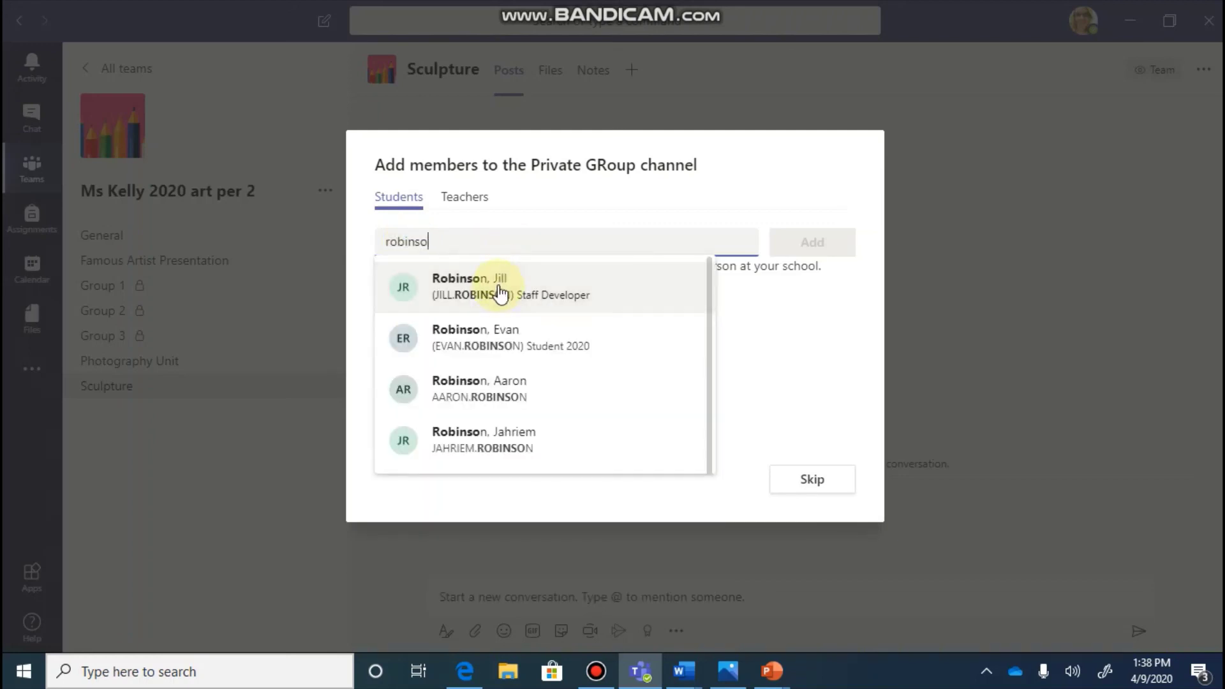
pyautogui.click(499, 290)
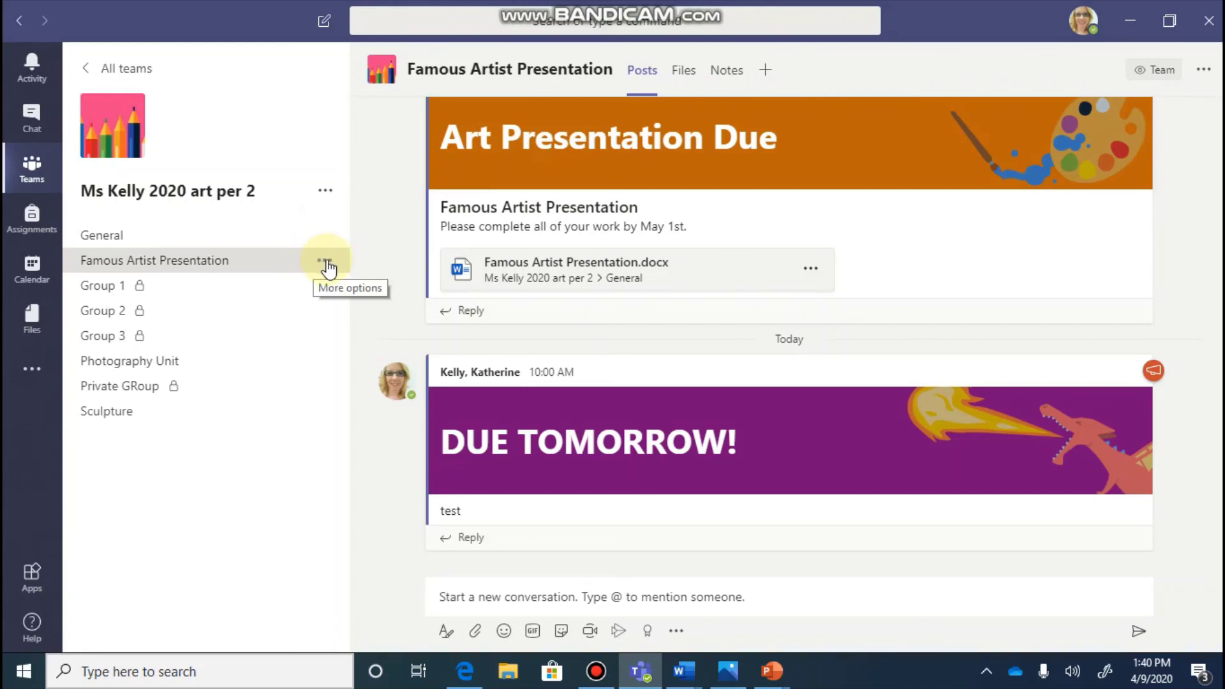
# View the edit settings of the Famous Artist Presentation channel and leave them without saving
pyautogui.click(328, 268)
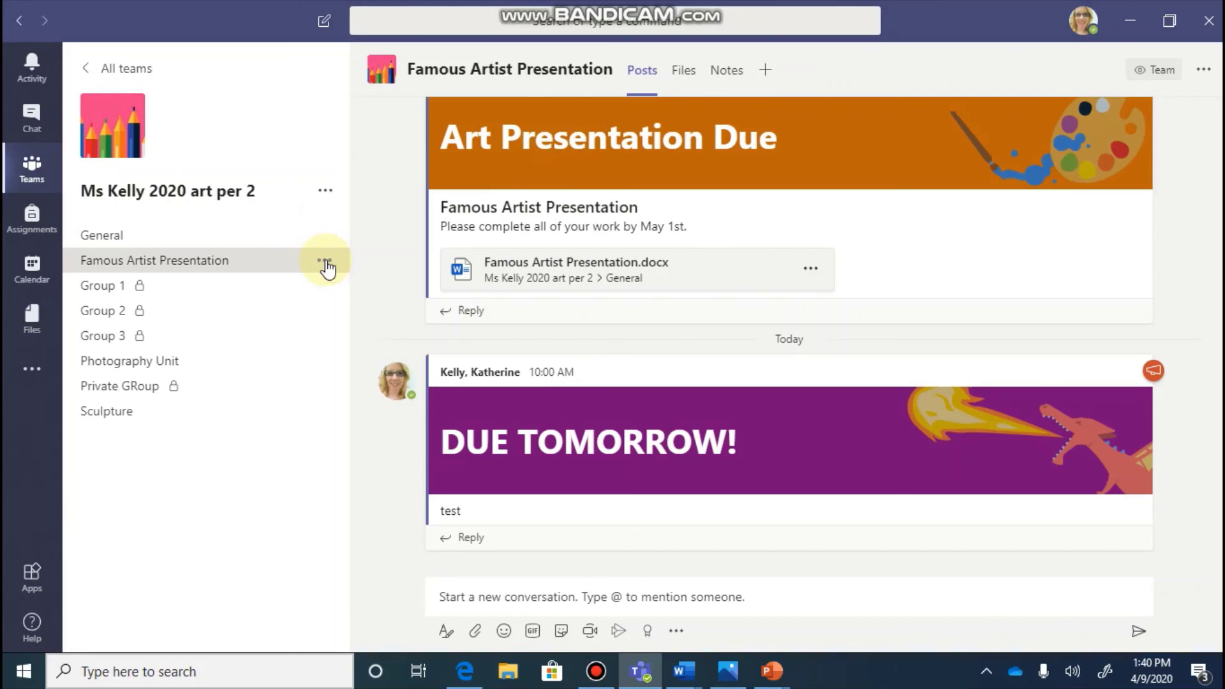
pyautogui.click(326, 263)
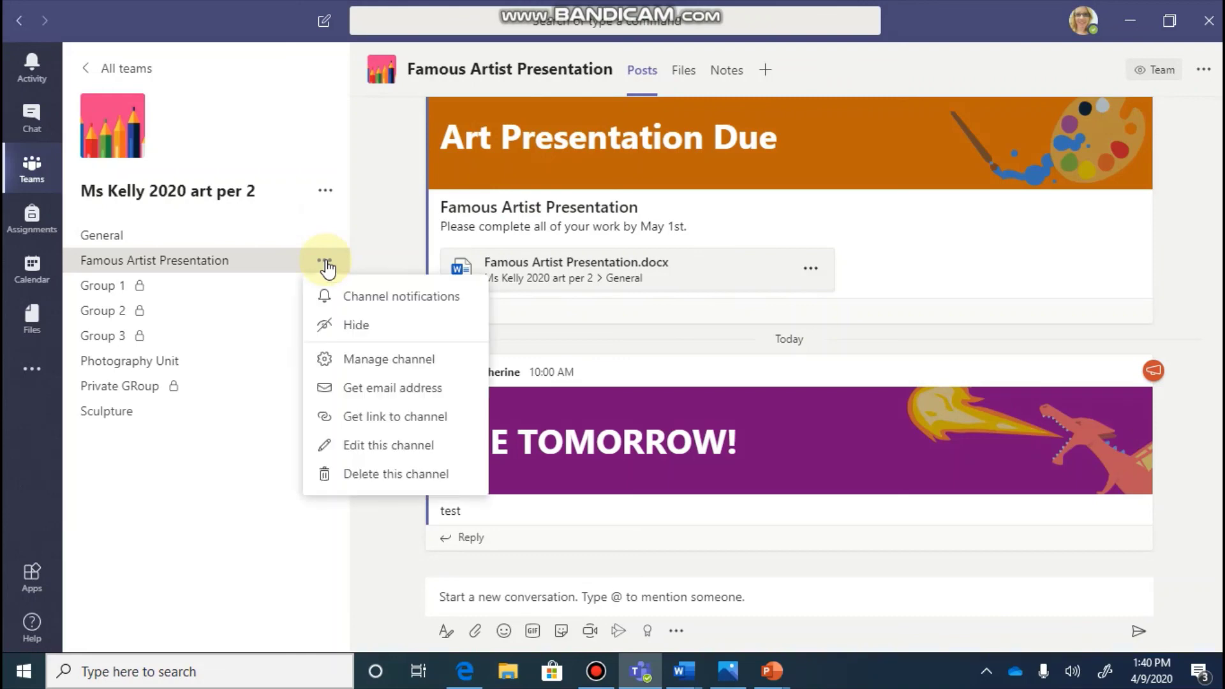
pyautogui.click(365, 446)
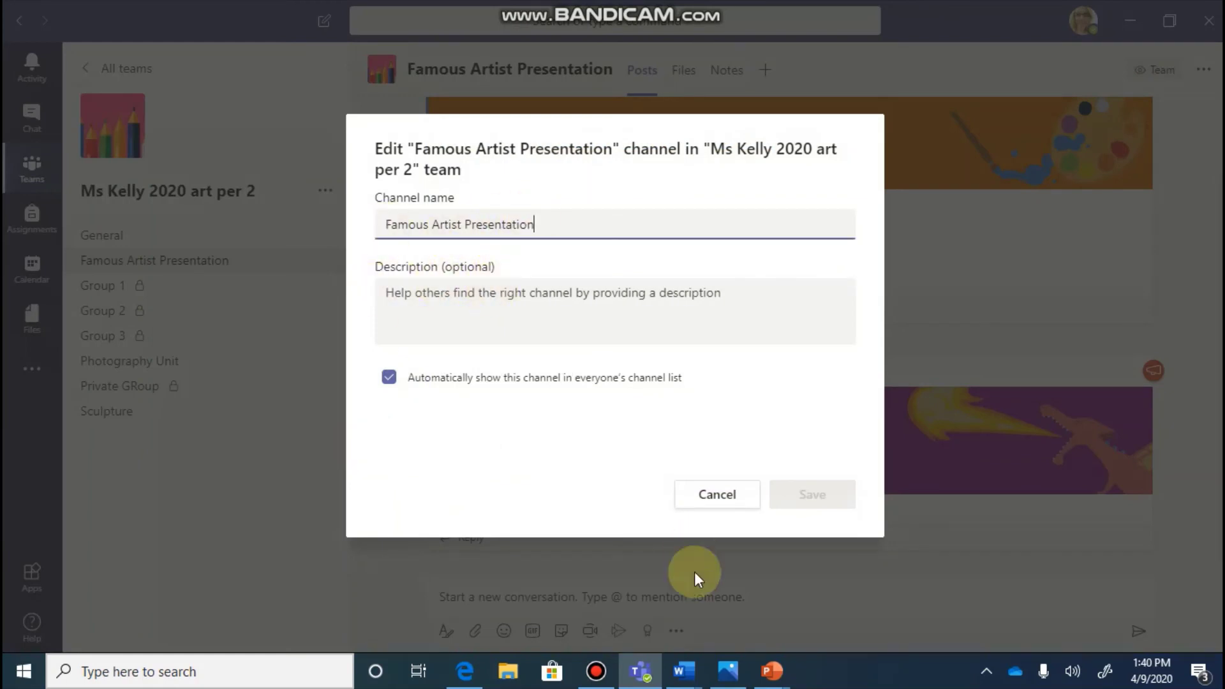
pyautogui.click(697, 501)
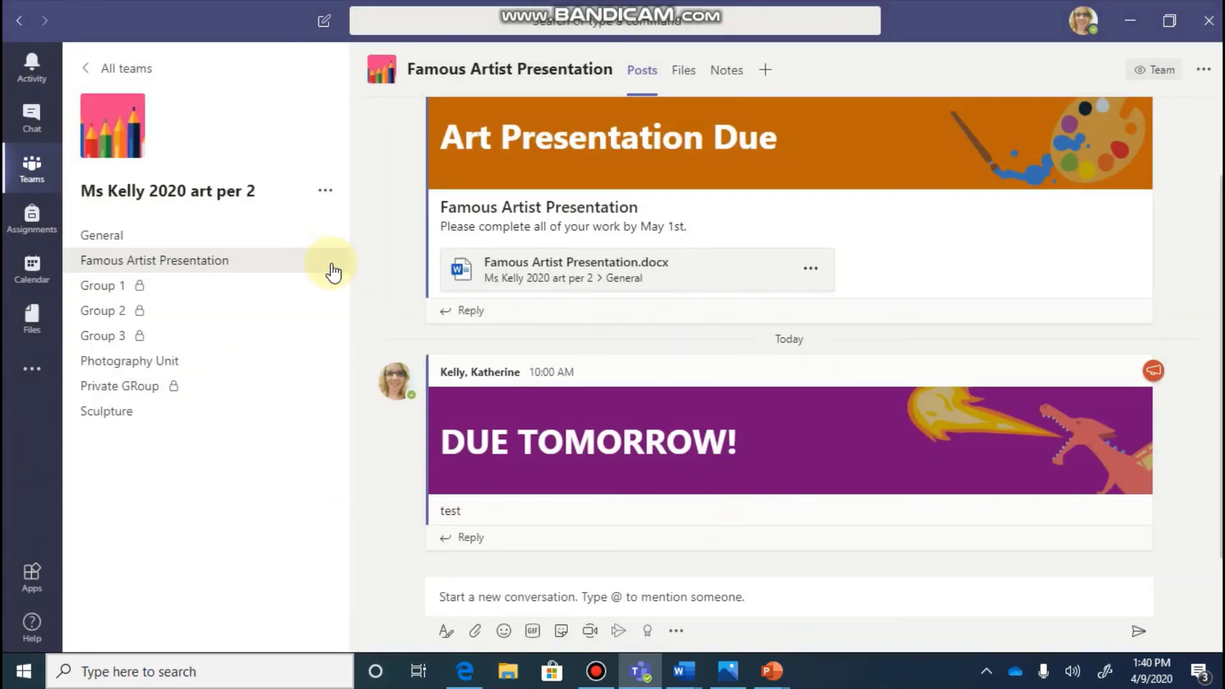
# Open the options of the Famous Artist Presentation channel
pyautogui.moveTo(323, 260)
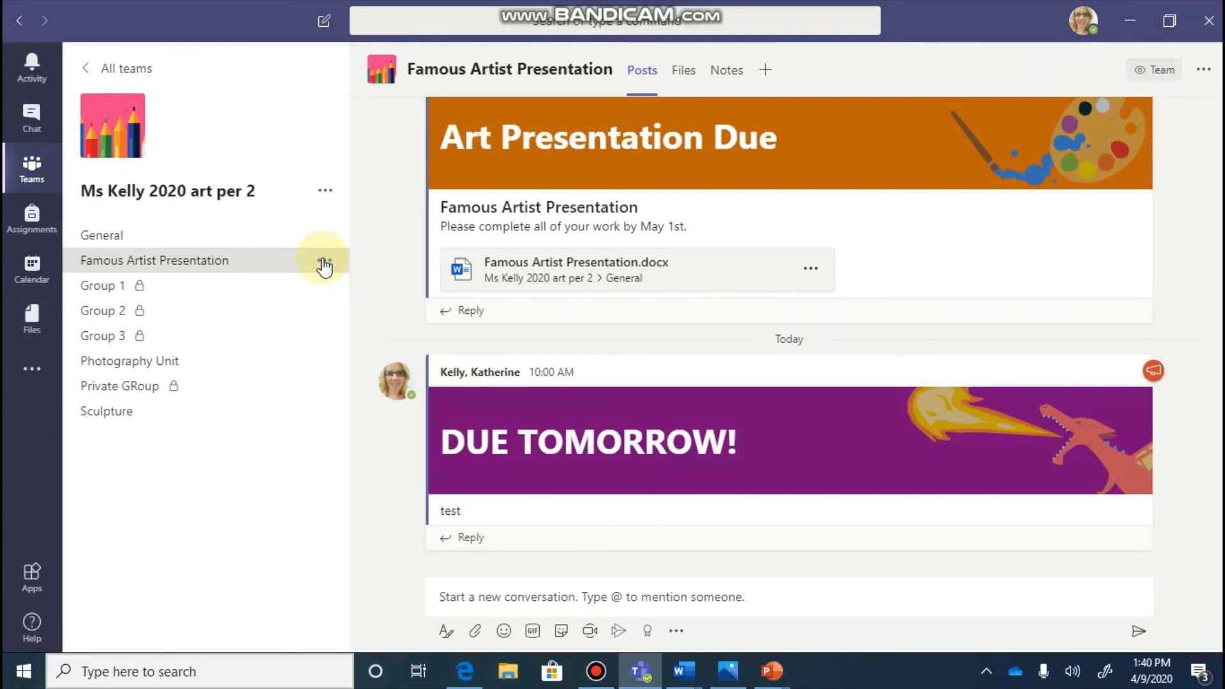
pyautogui.click(324, 263)
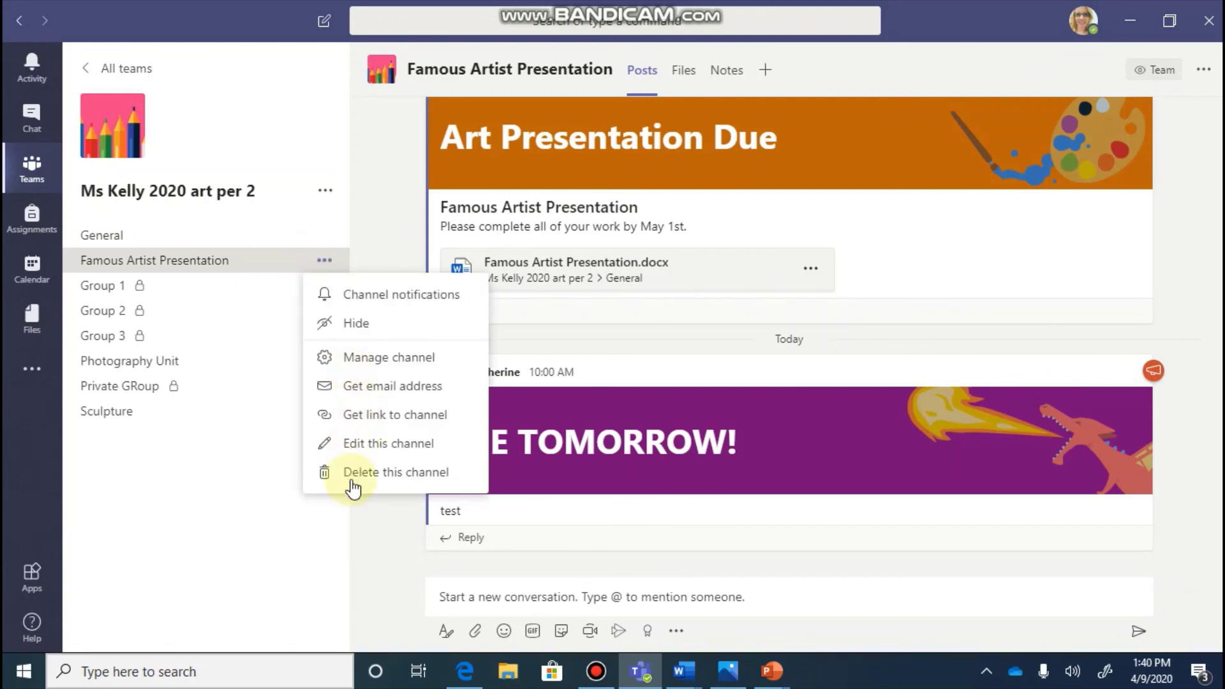